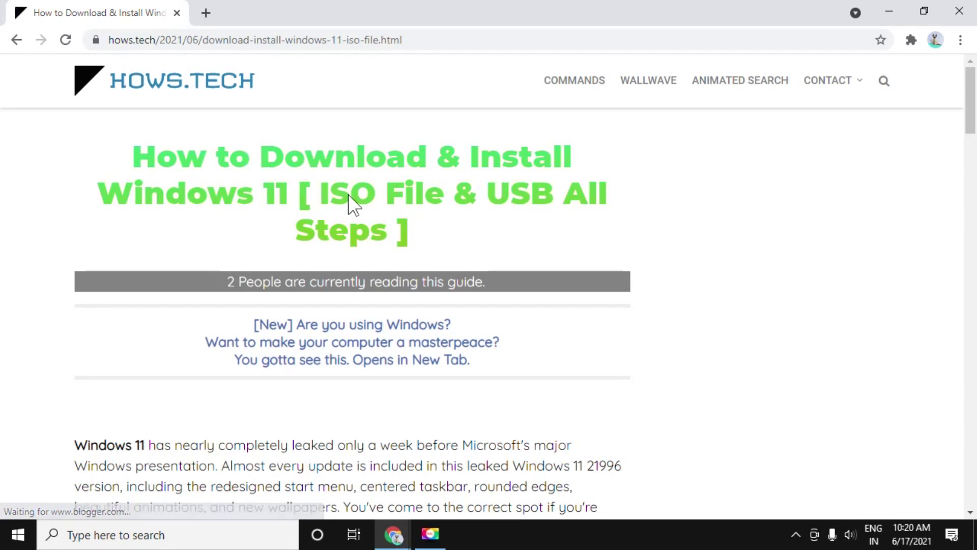
scroll(351, 199, "down", 3)
scroll(394, 227, "down", 3)
scroll(394, 227, "down", 4)
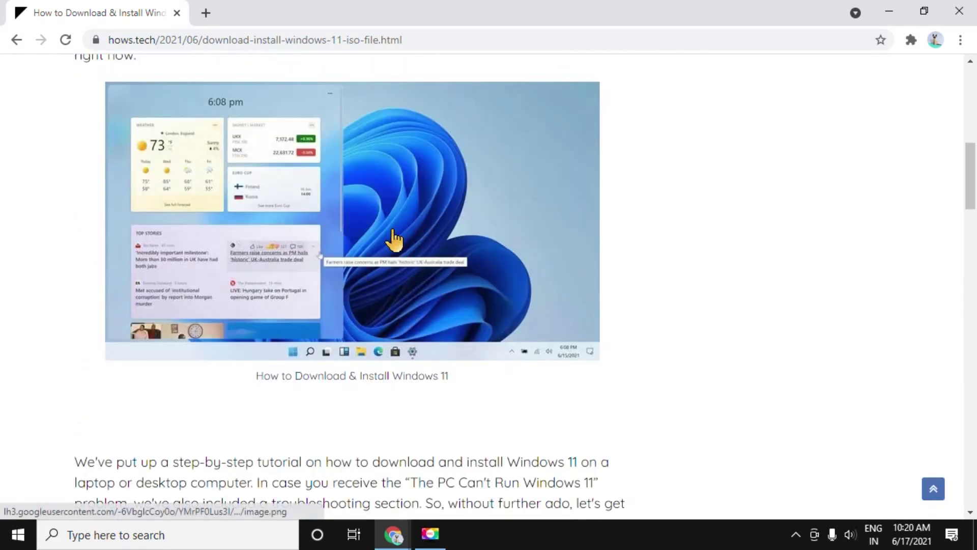
scroll(394, 239, "down", 5)
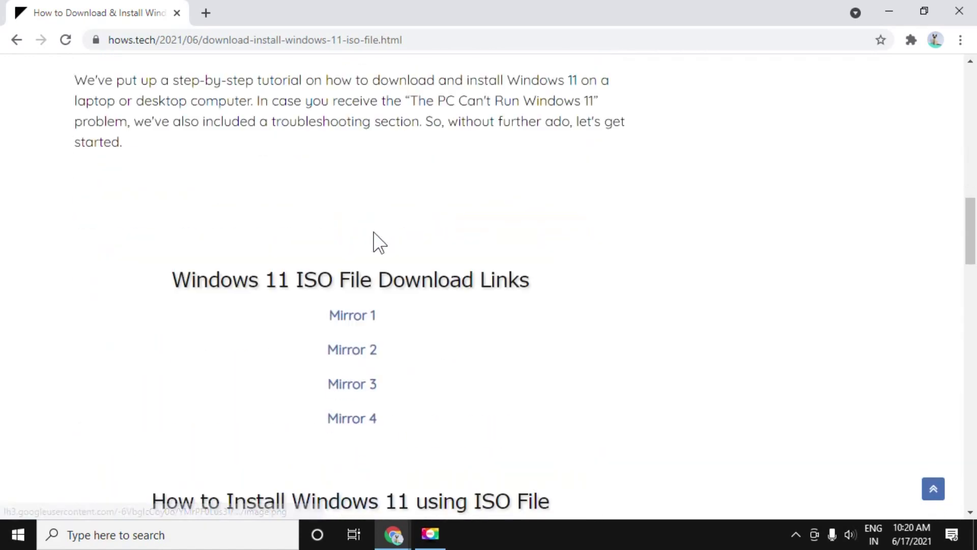
Step: Download the Windows 11 ISO from Mirror 1 and follow it in the full downloads list
left_click(353, 324)
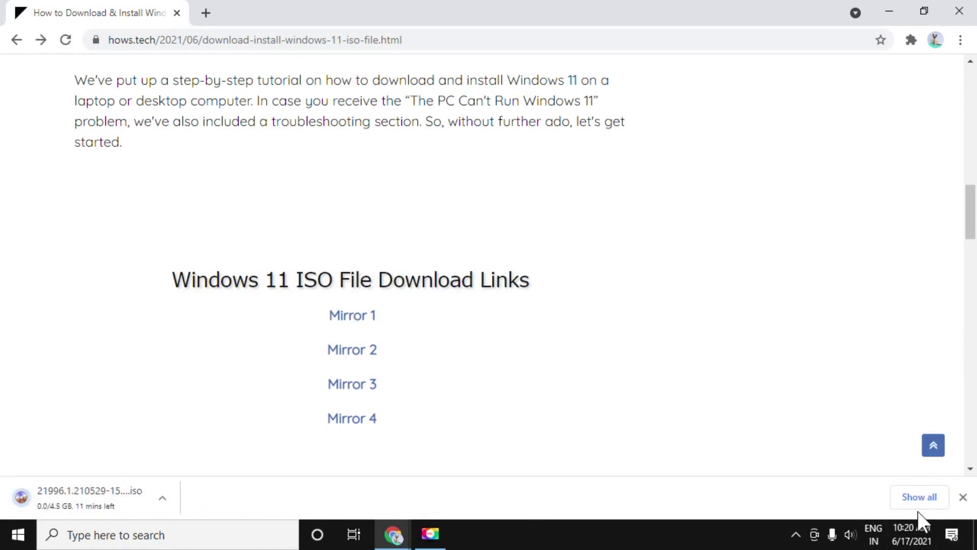
left_click(919, 497)
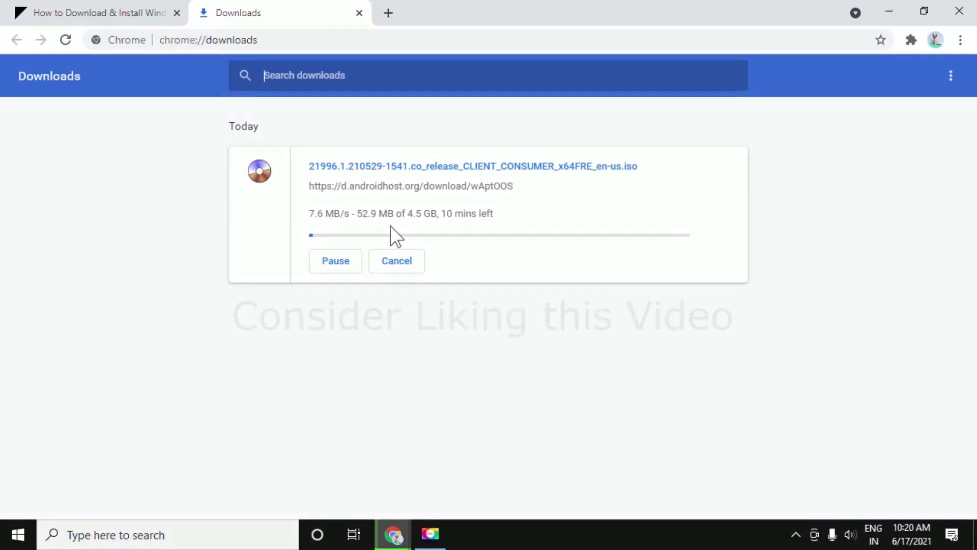
left_click_drag(309, 213, 353, 216)
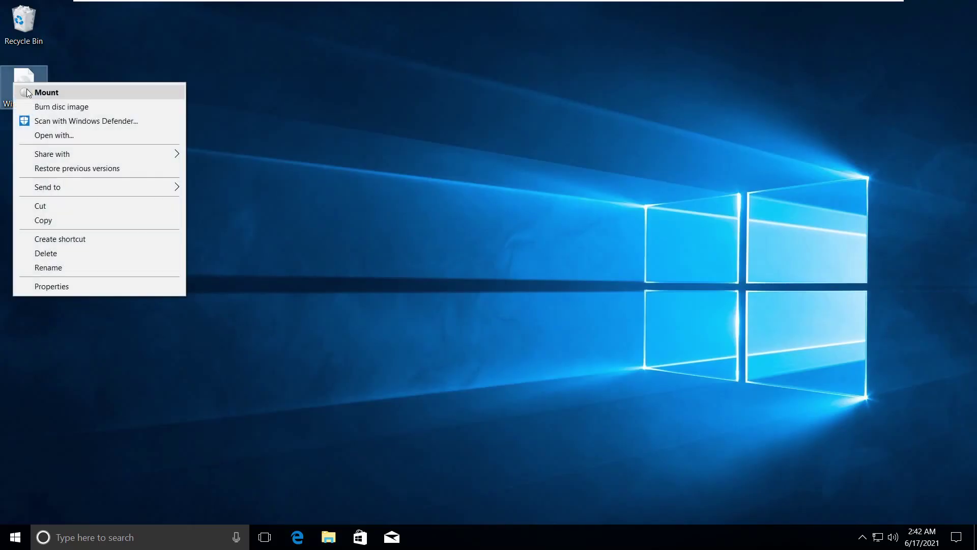
Step: Mount the Windows 11 ISO, launch its setup application and allow it to make changes
left_click(47, 92)
left_click(272, 256)
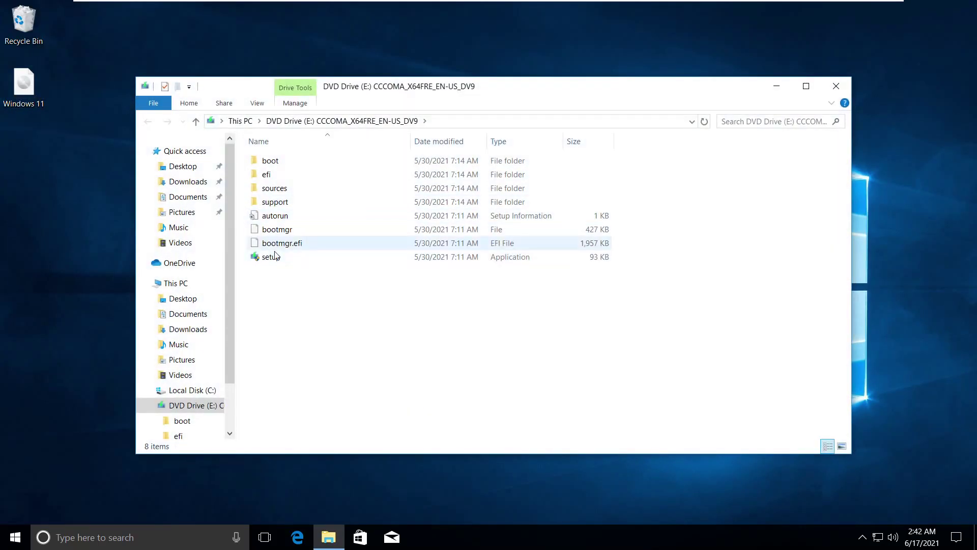
double_click(270, 257)
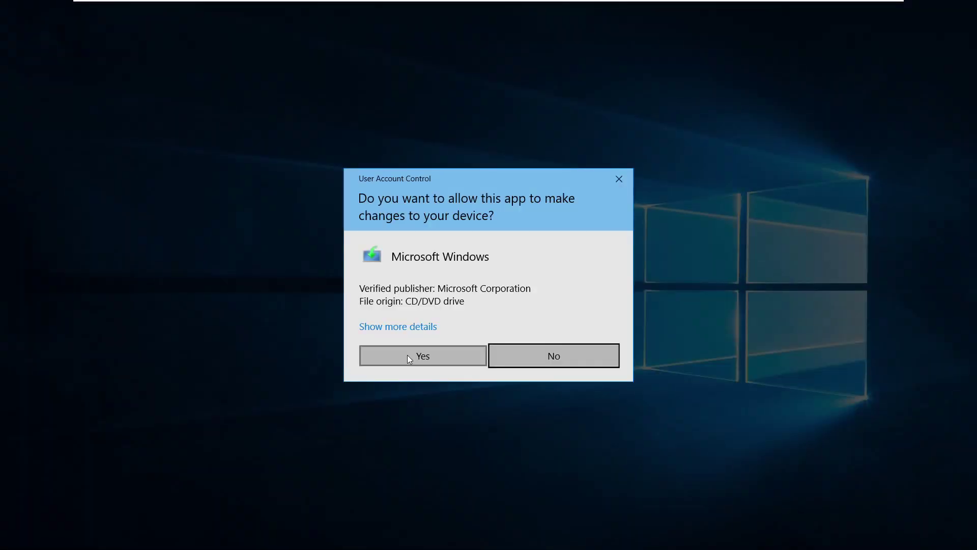
left_click(408, 355)
Step: Minimize the drive's Explorer window and uncheck 'I want to help make the installation better'
left_click(777, 86)
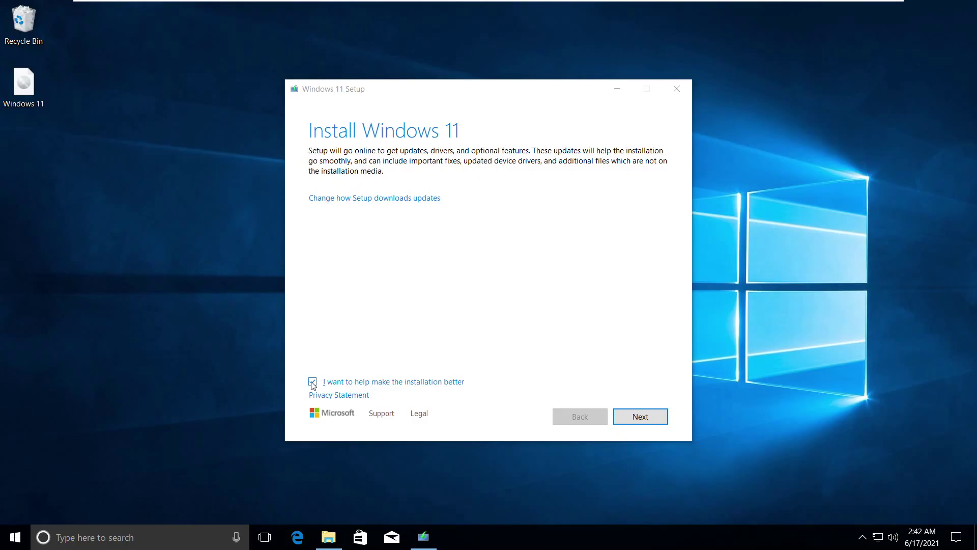
left_click(312, 382)
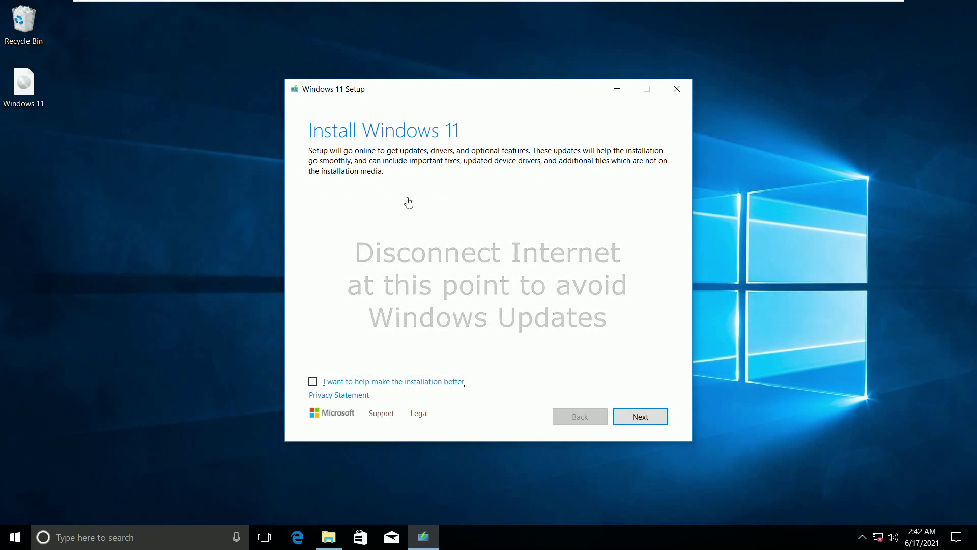
Step: Set Setup's update download option to 'Not right now' and continue
left_click(407, 203)
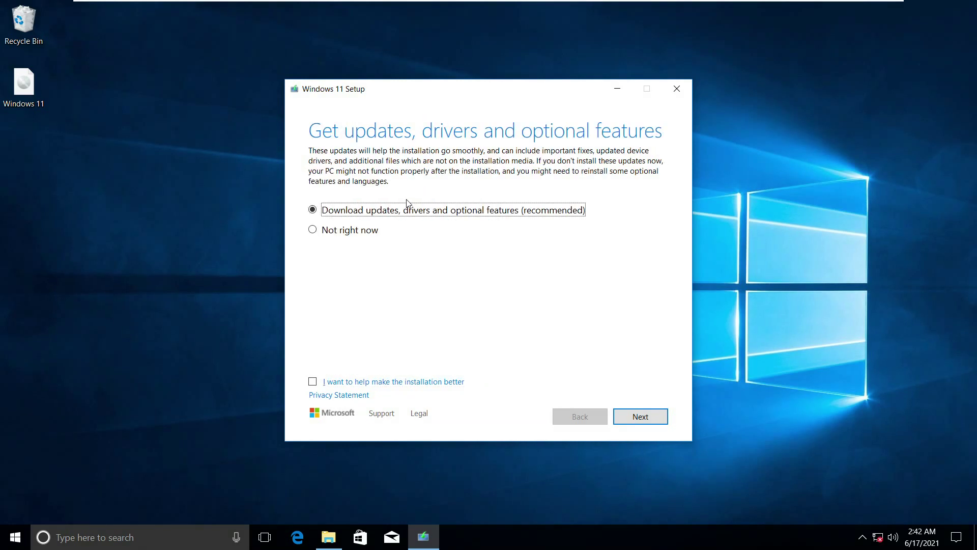
left_click(370, 232)
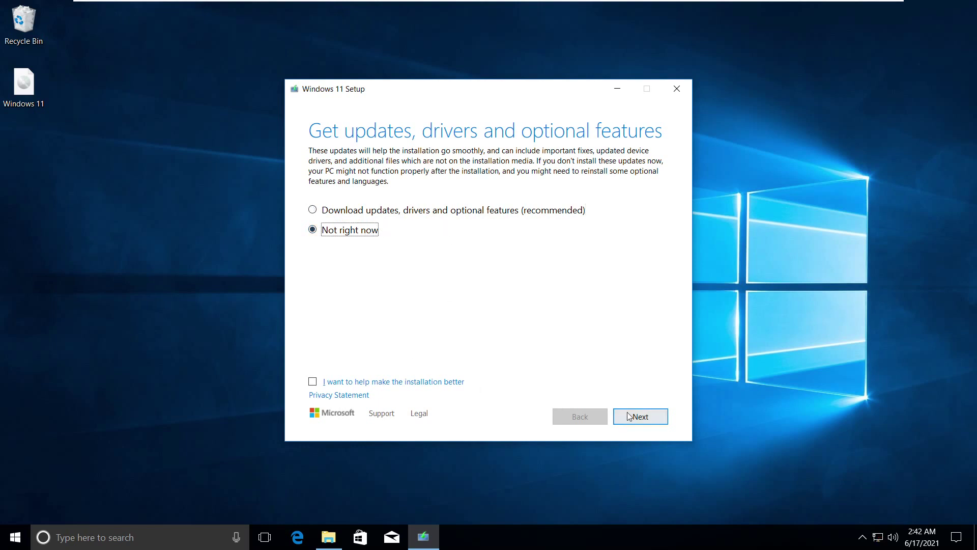
left_click(640, 416)
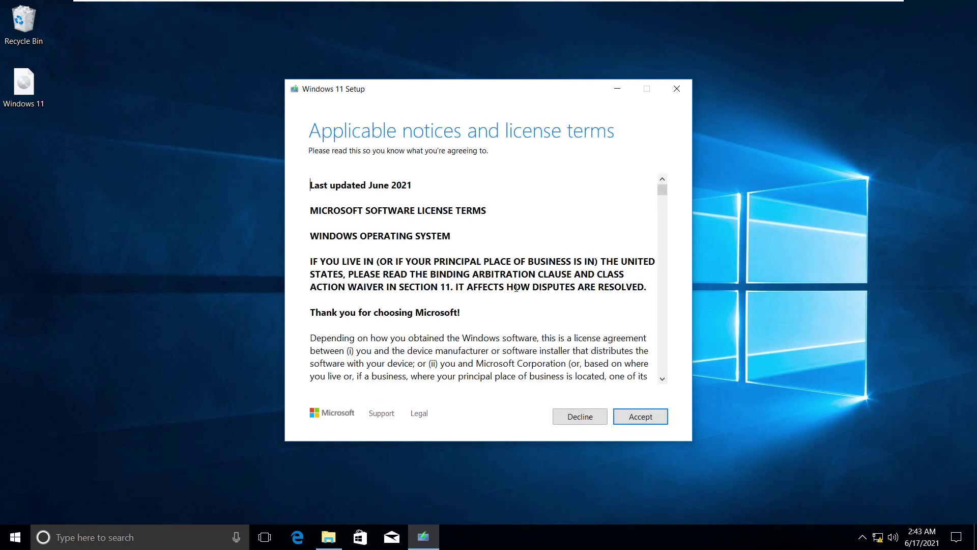
Step: Accept the license terms and wait for Ready to install: Windows 11 Pro N
left_click(638, 417)
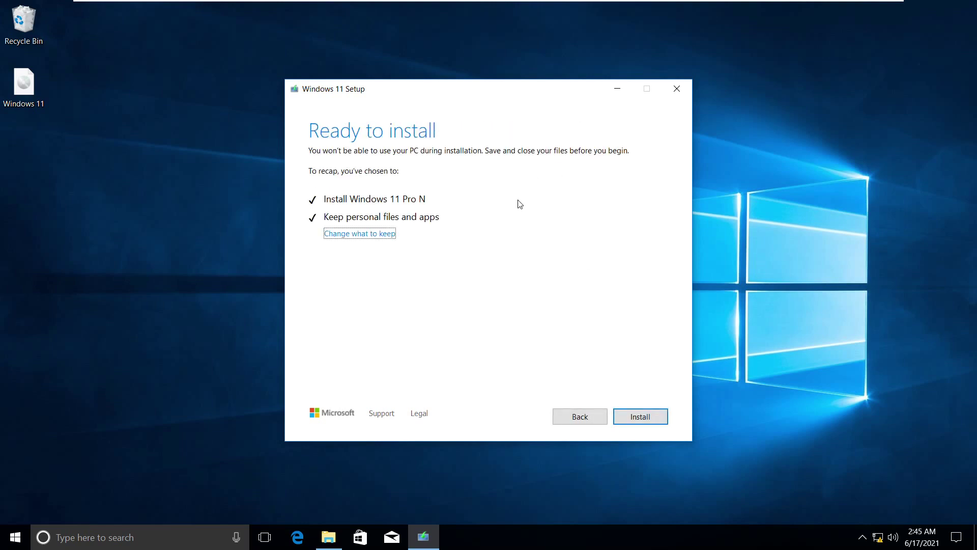
left_click(386, 237)
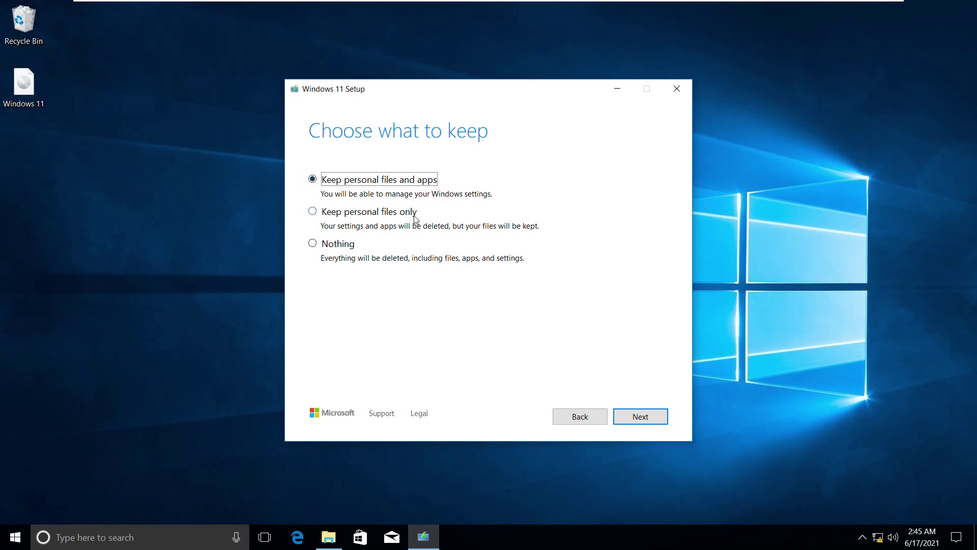
left_click(637, 421)
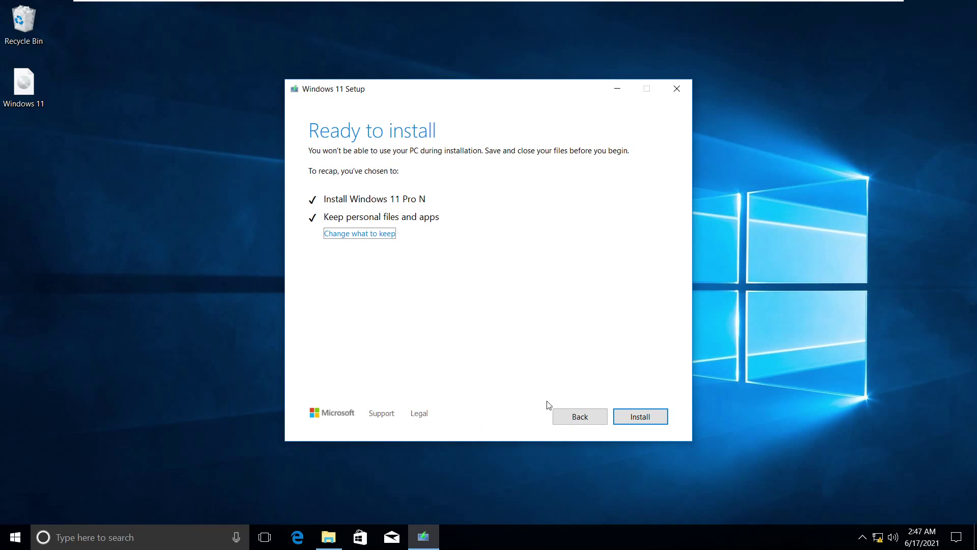
Step: Install Windows 11, then open This PC Properties to see Windows 11 Pro N, build 21996.1
left_click(639, 417)
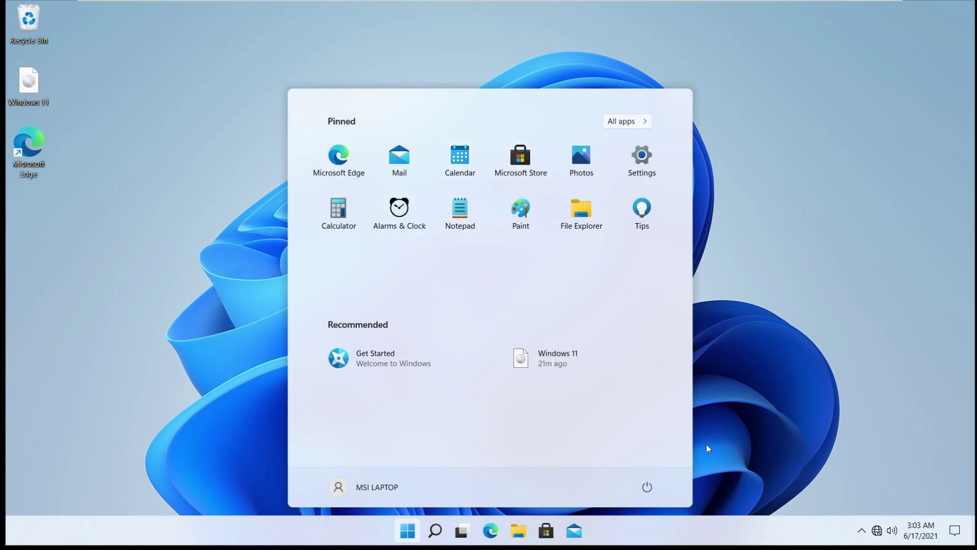
left_click(242, 385)
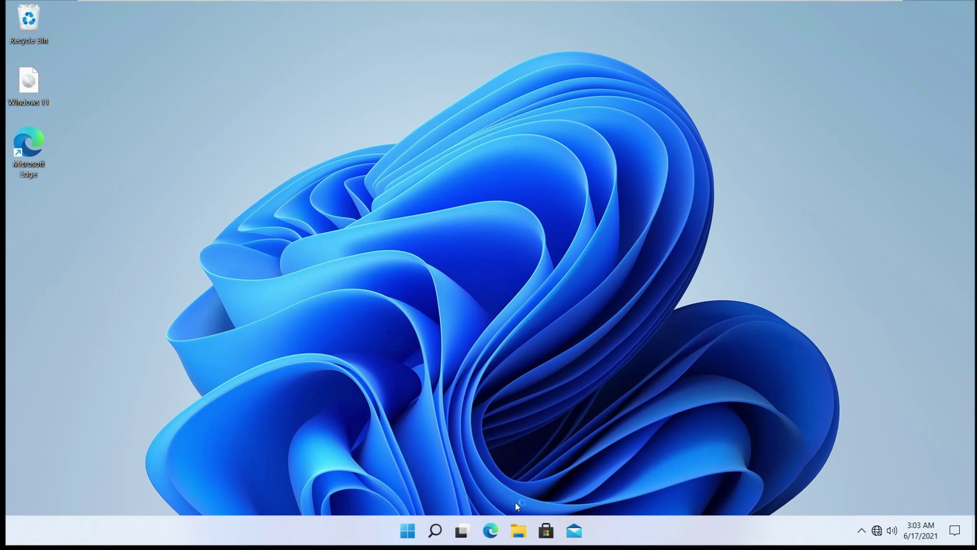
left_click(523, 531)
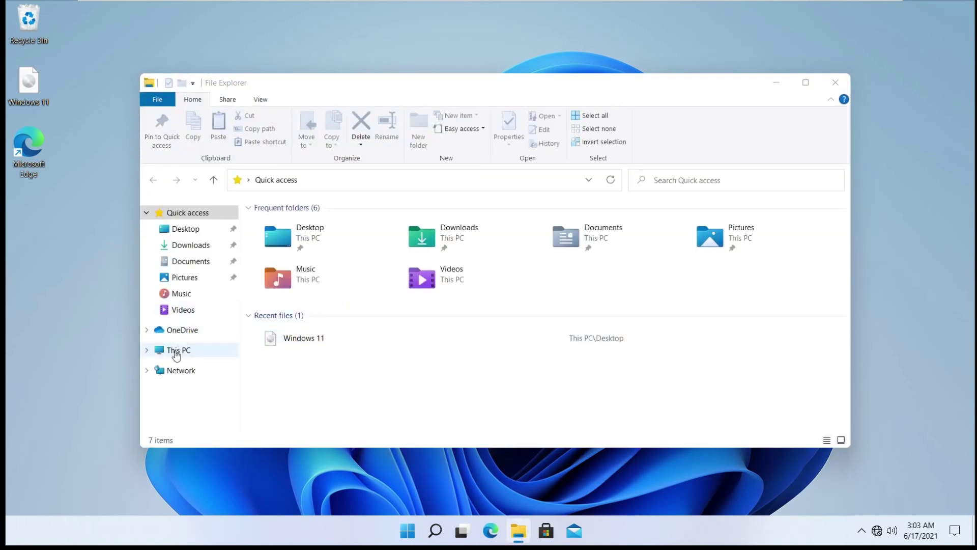
right_click(180, 350)
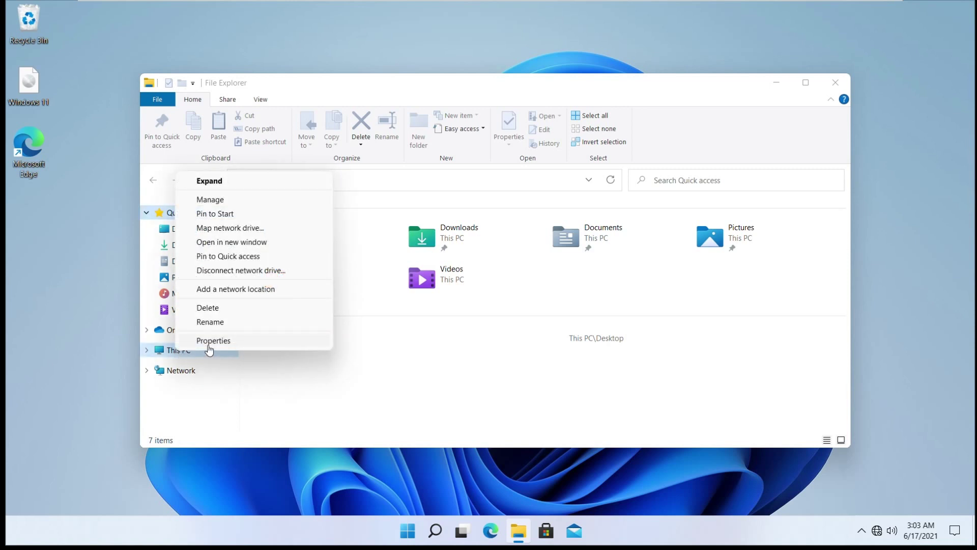
left_click(212, 342)
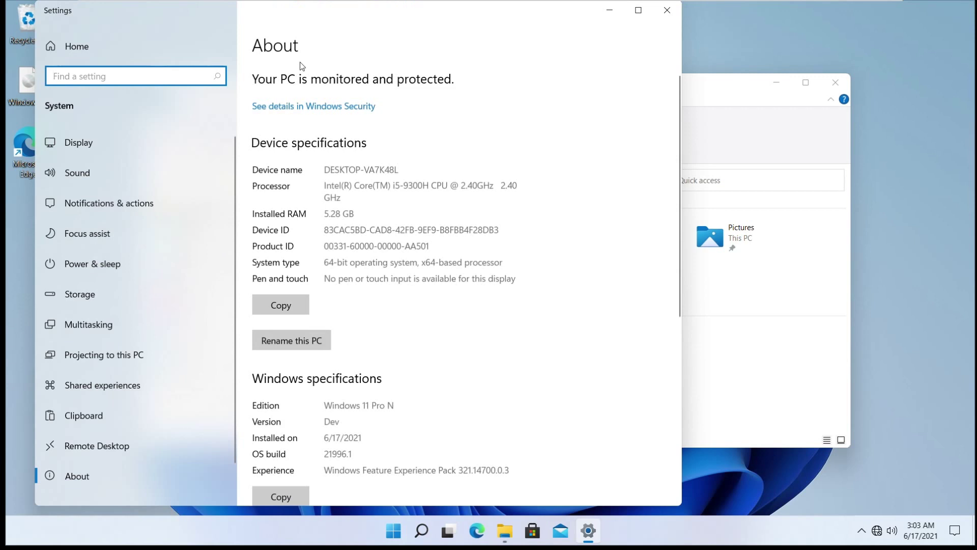
scroll(369, 271, "down", 2)
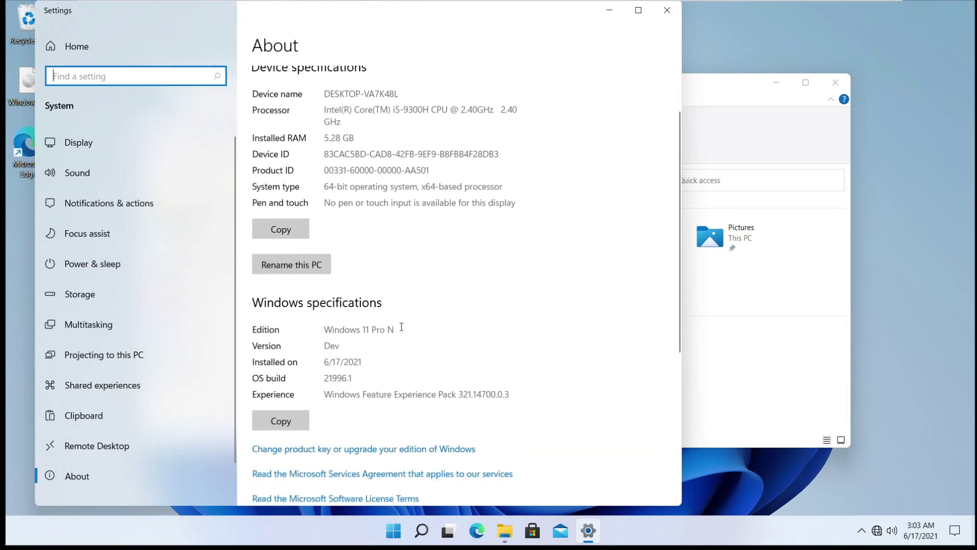